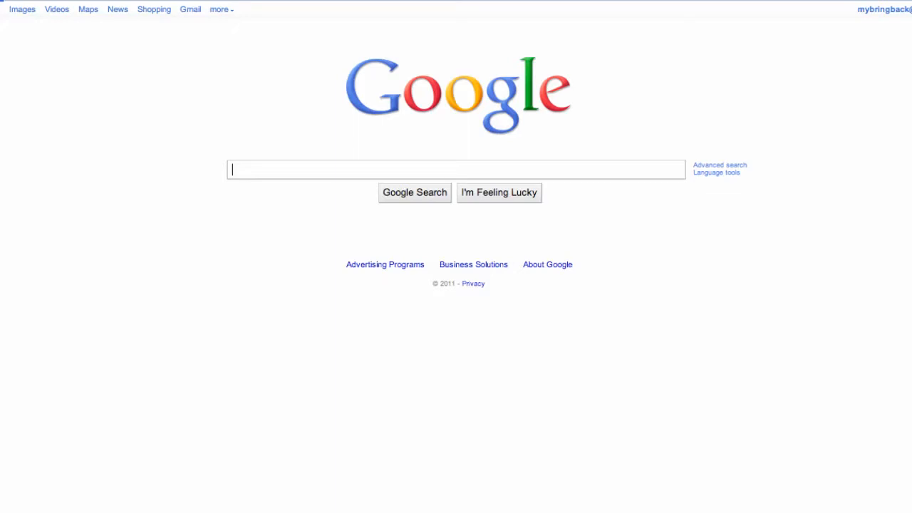
Search Google for "android sdk" and open the Android Developers SDK download page
text(a)
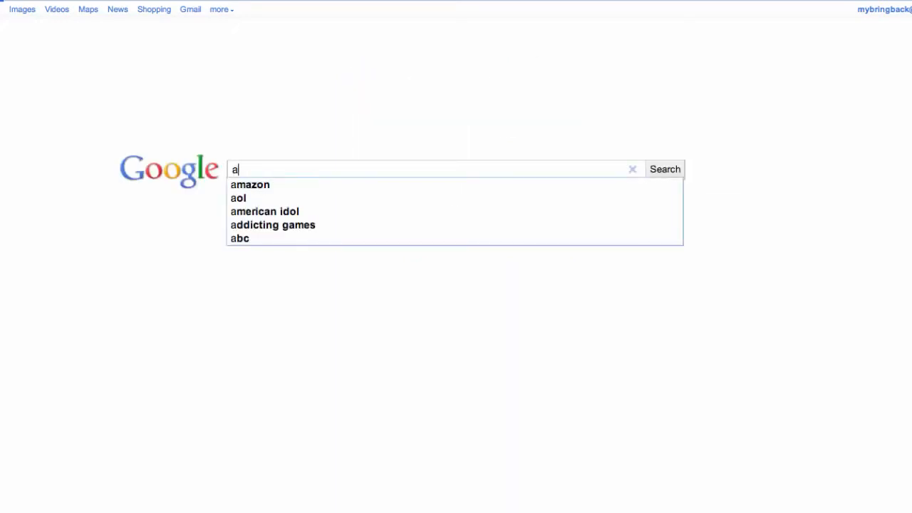
text(ndro)
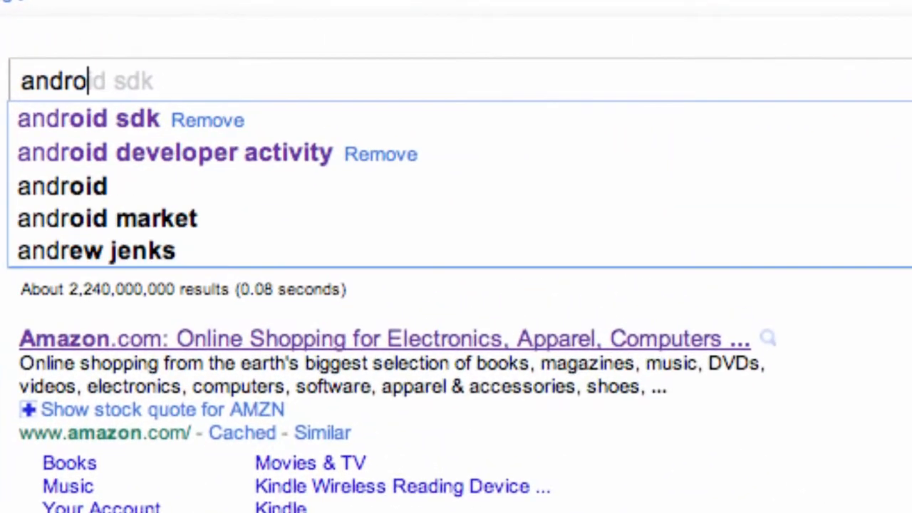
text(id sdk)
key(Return)
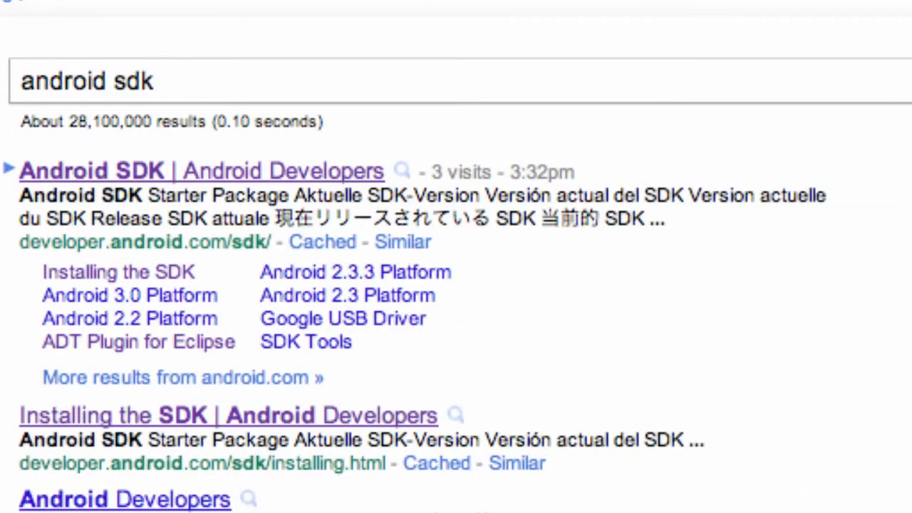
click(160, 178)
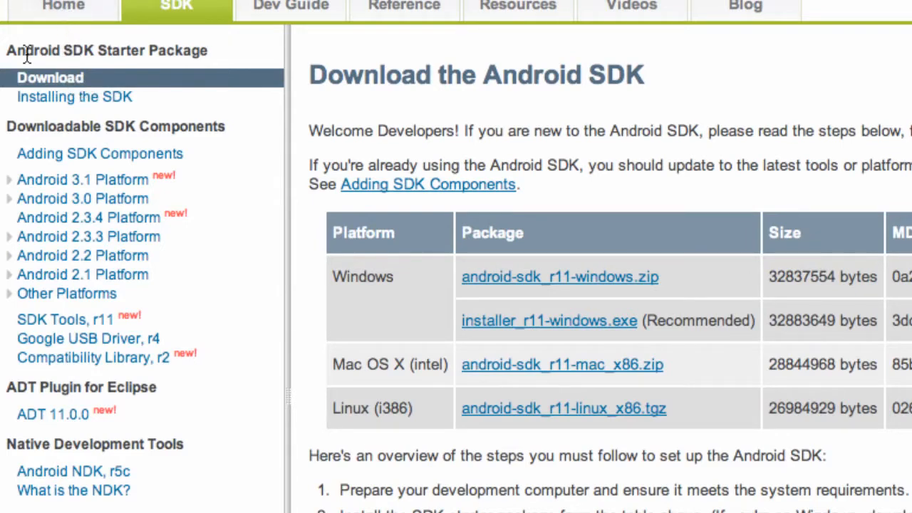
drag(32, 54, 93, 54)
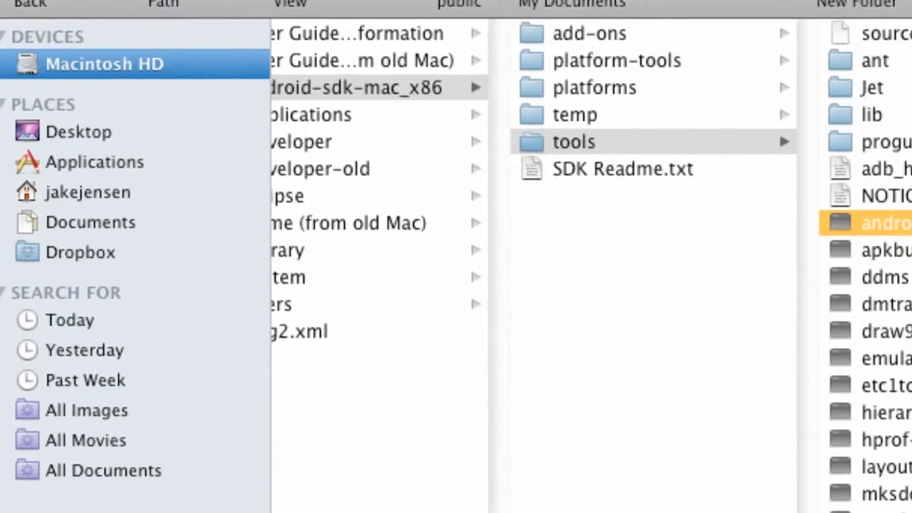
In Finder, extract android-sdk_r11-mac_x86.zip inside the home directory's Downloads folder
click(99, 220)
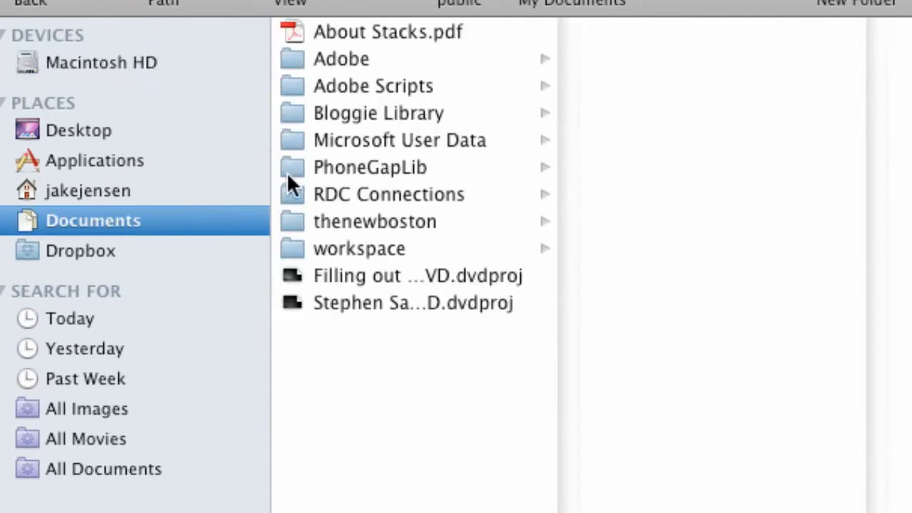
click(114, 61)
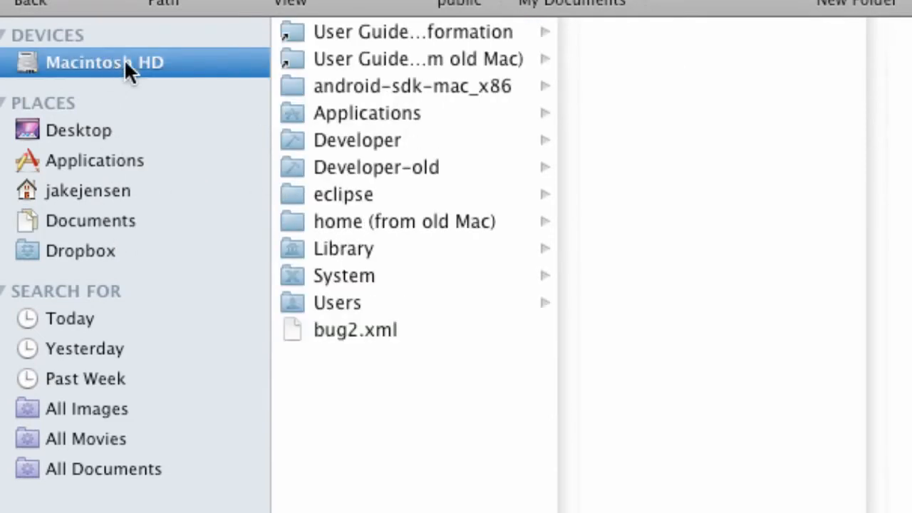
click(92, 192)
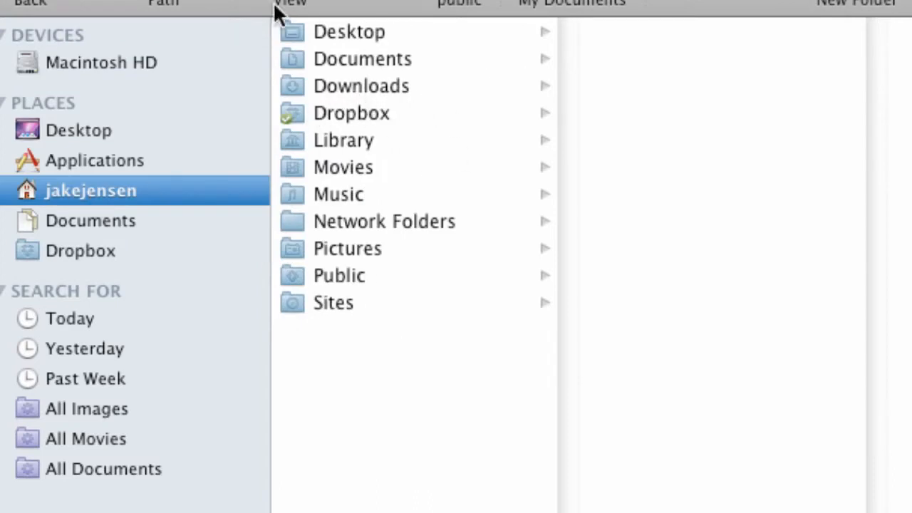
click(355, 87)
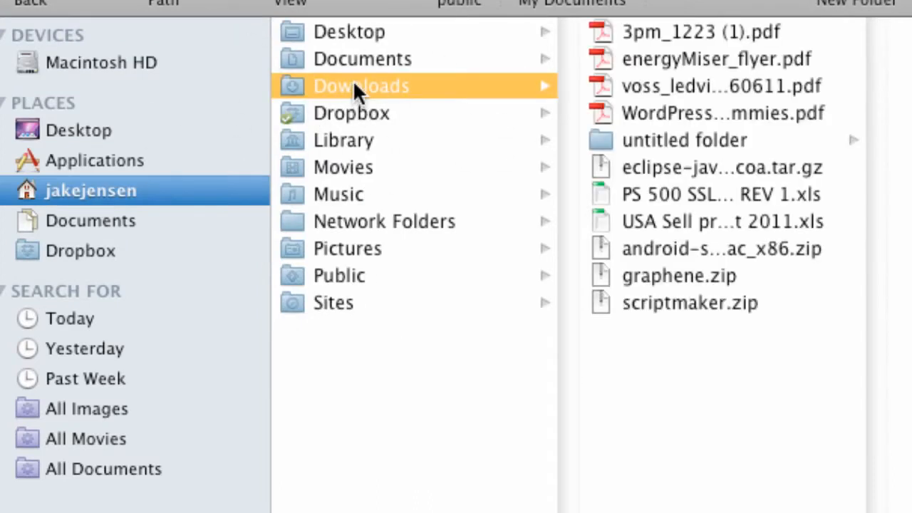
click(663, 253)
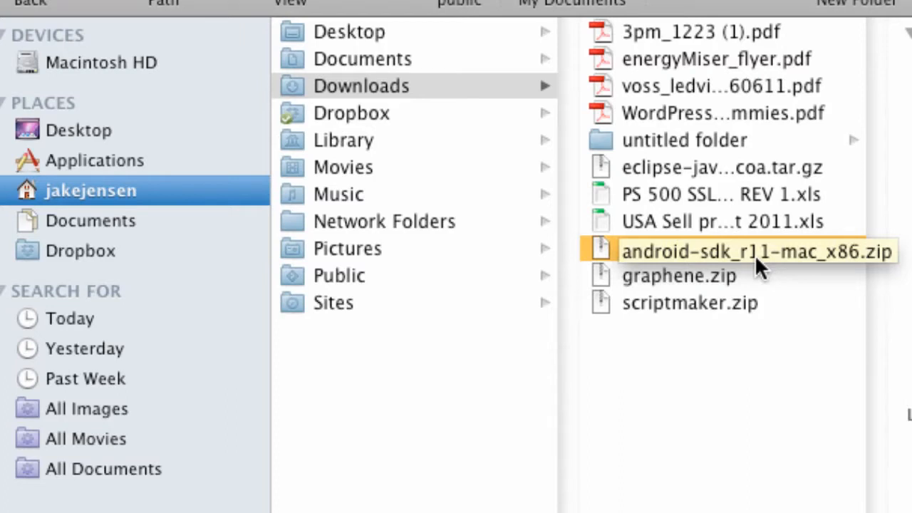
click(815, 247)
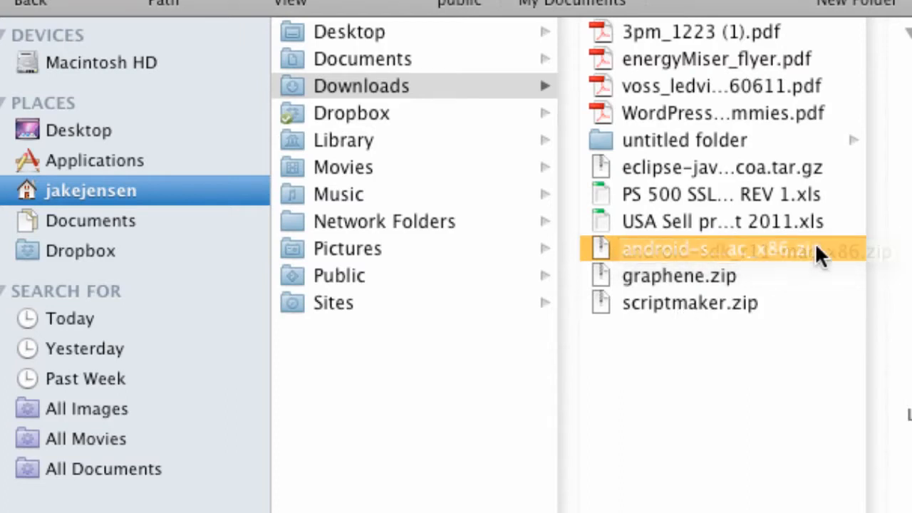
double_click(659, 244)
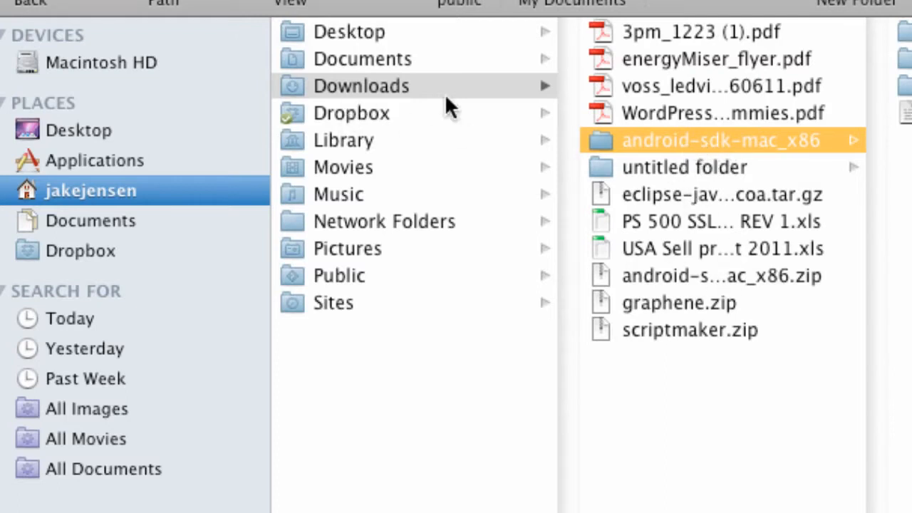
Open the tools folder of android-sdk-mac_x86 on Macintosh HD and select the android executable
mouse_move(646, 137)
mouse_down()
mouse_move(202, 54)
mouse_move(288, 91)
mouse_move(655, 141)
mouse_up()
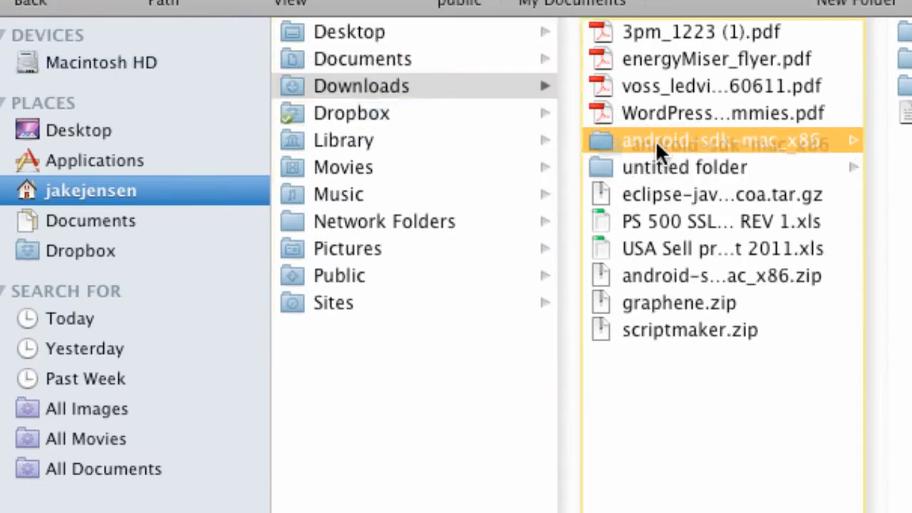
click(130, 65)
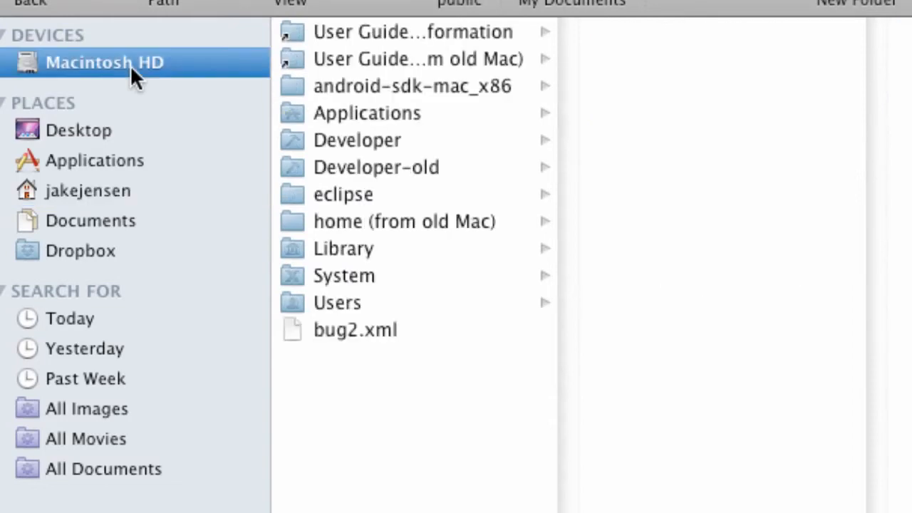
click(364, 85)
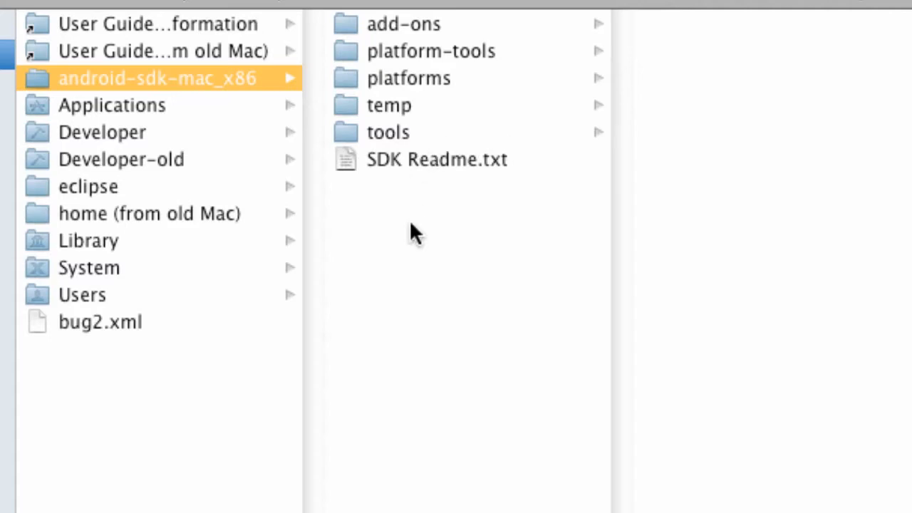
click(392, 134)
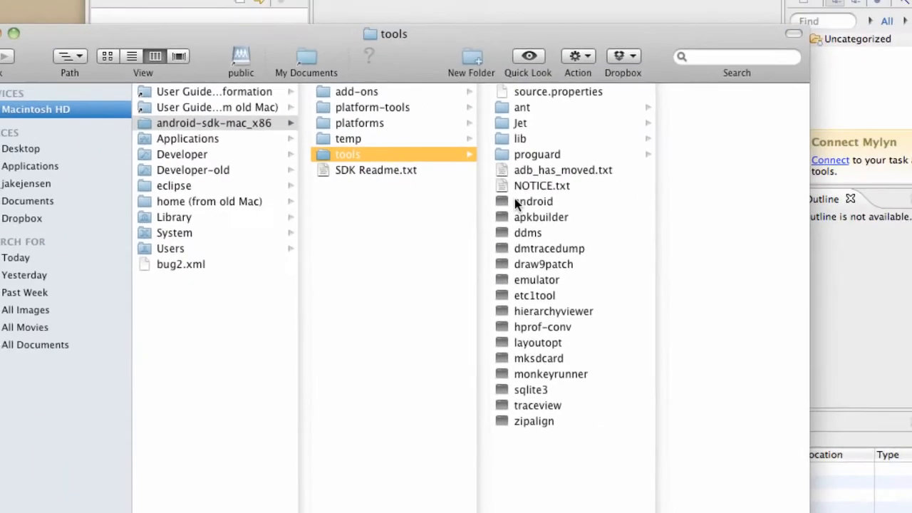
click(734, 214)
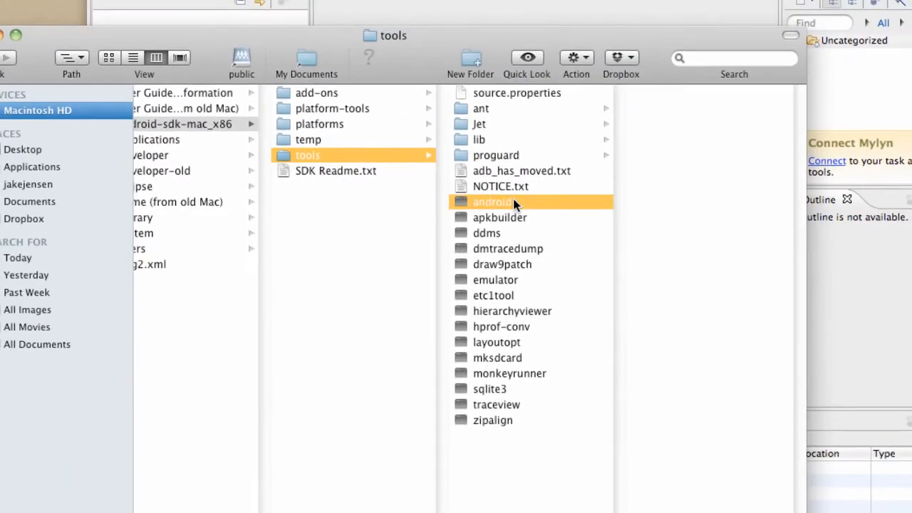
double_click(508, 201)
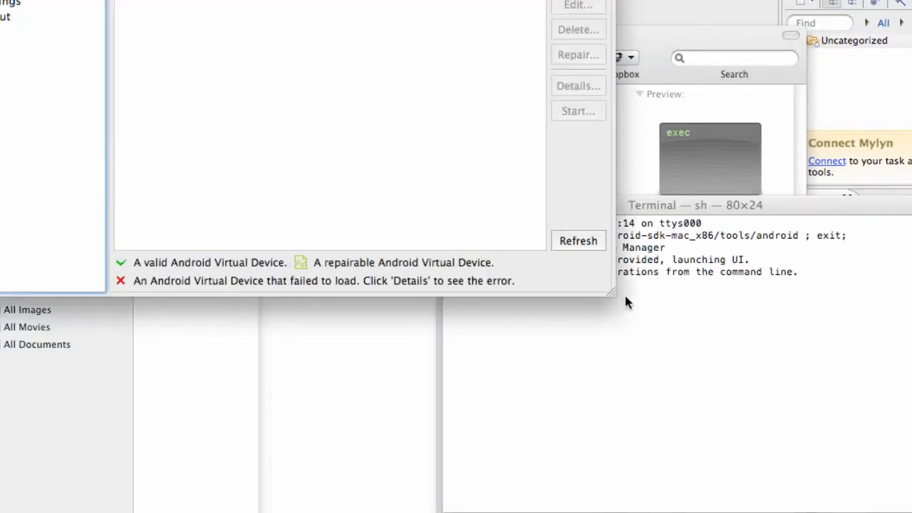
click(714, 330)
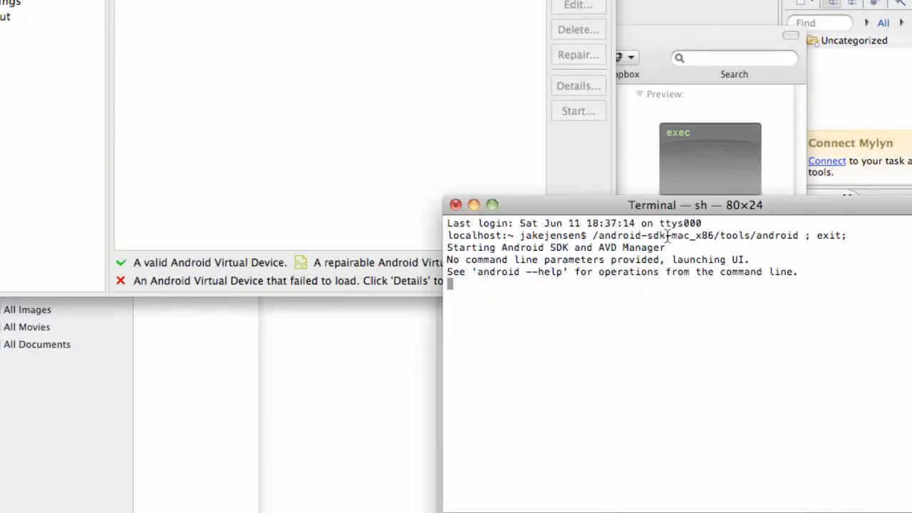
click(457, 204)
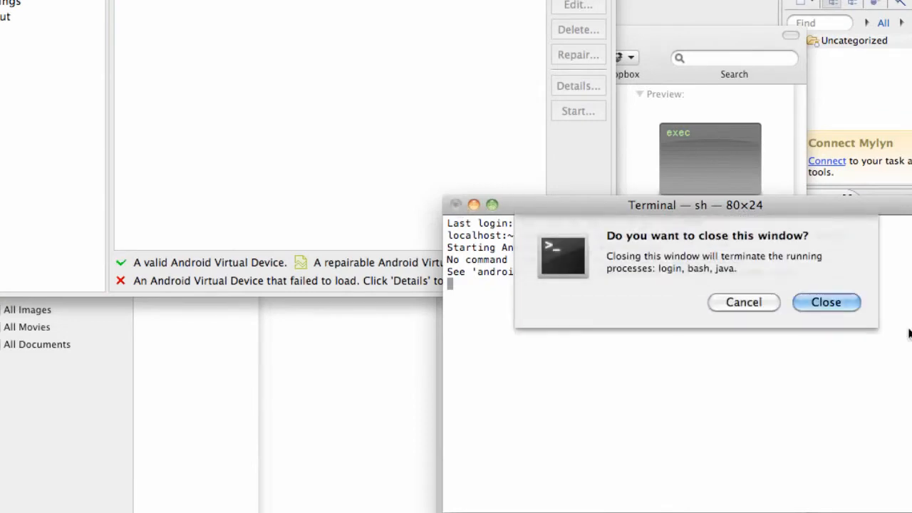
click(825, 302)
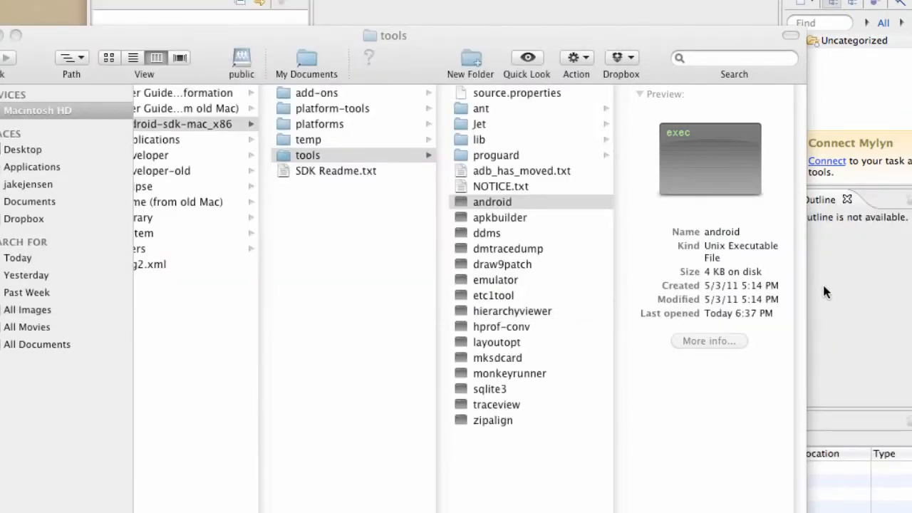
Launch the android executable and mark SDK Platform Android 2.2, API 8, revision 2 from the Android Repository's available packages
double_click(473, 201)
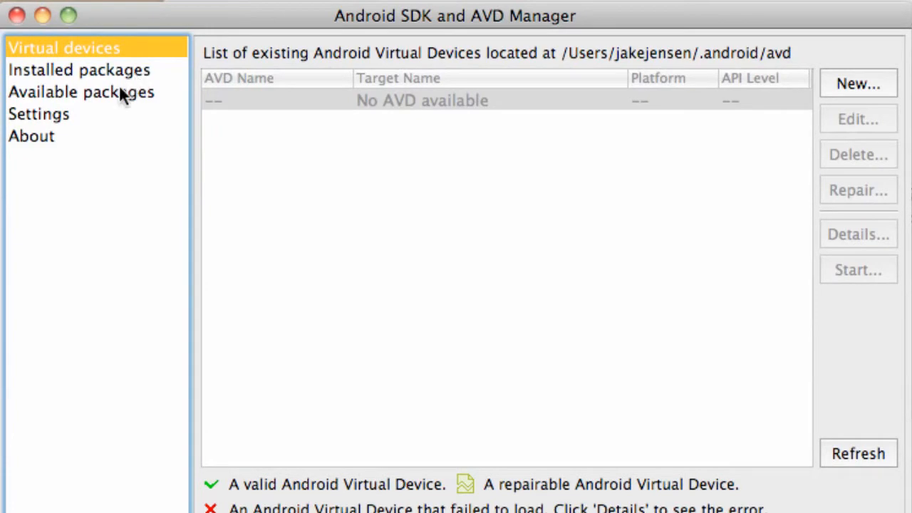
click(68, 93)
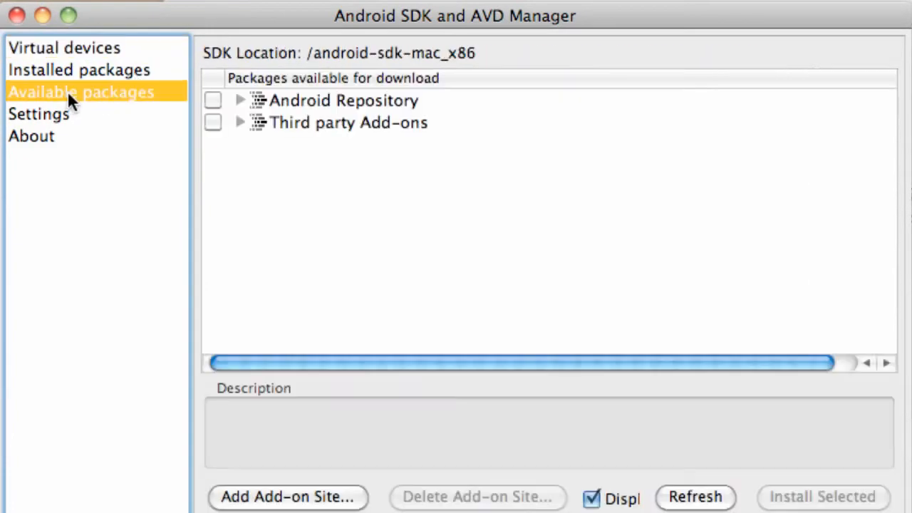
click(240, 101)
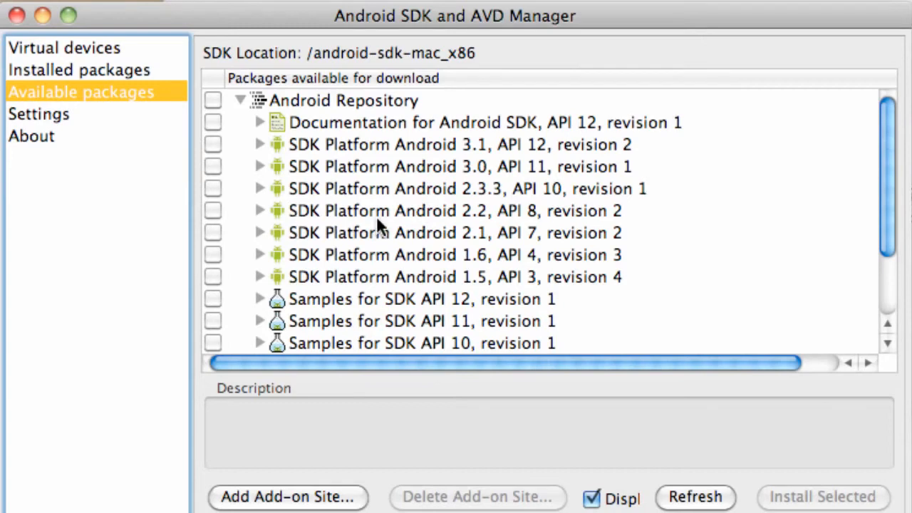
click(213, 210)
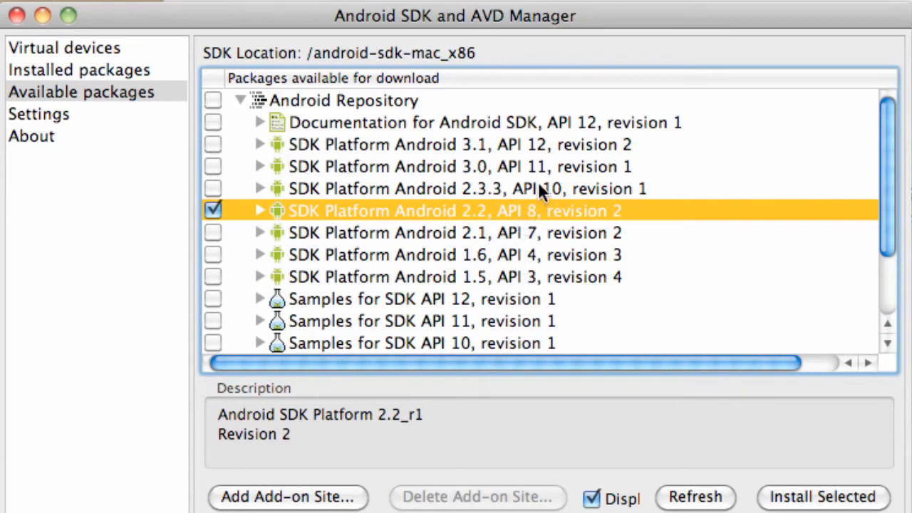
Mark Google APIs by Google Inc., Android API 8, revision 2 under the Google Inc. third-party add-ons
scroll(537, 192, right, 1)
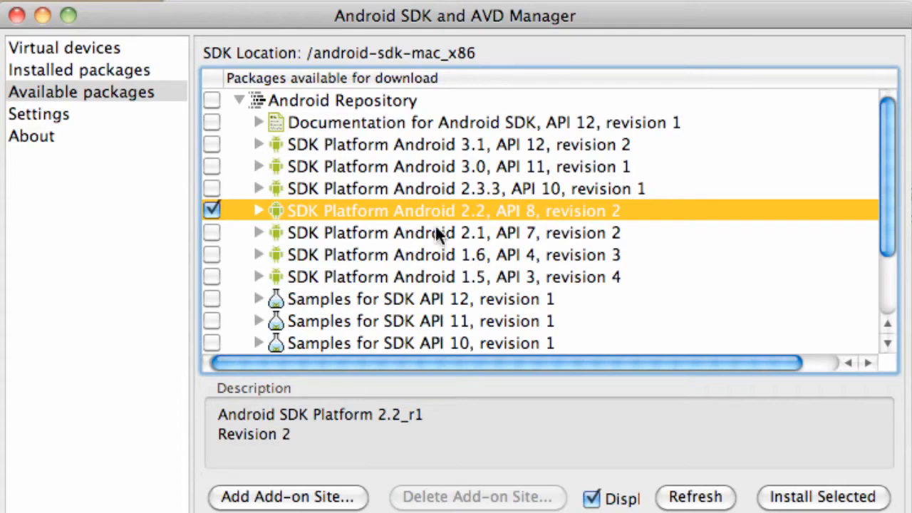
scroll(410, 255, down, 4)
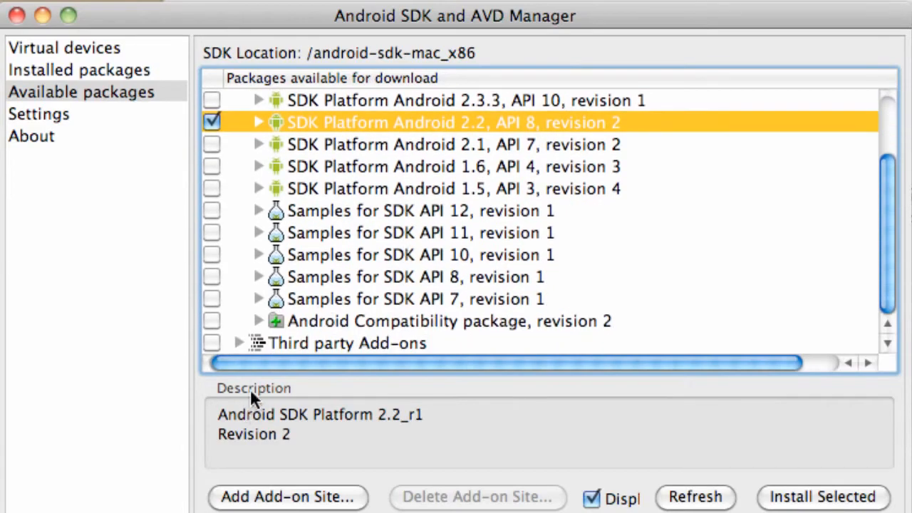
click(238, 344)
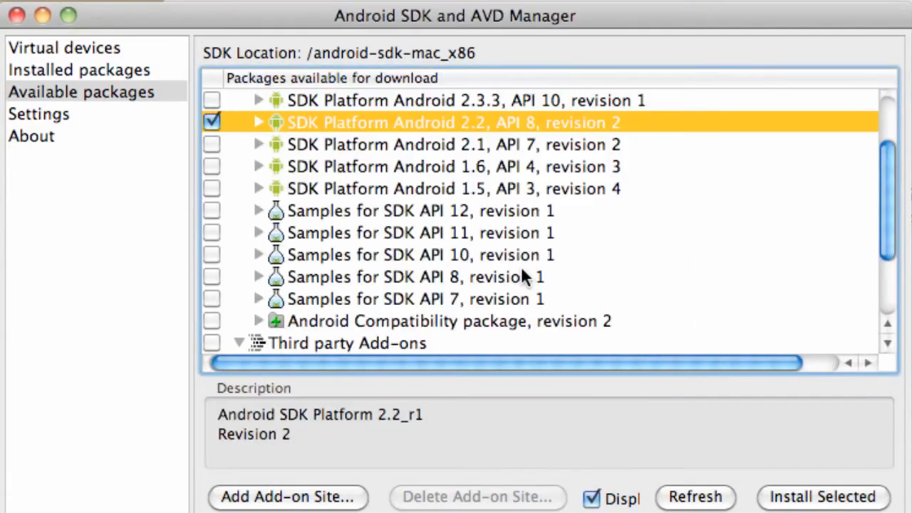
scroll(521, 271, down, 5)
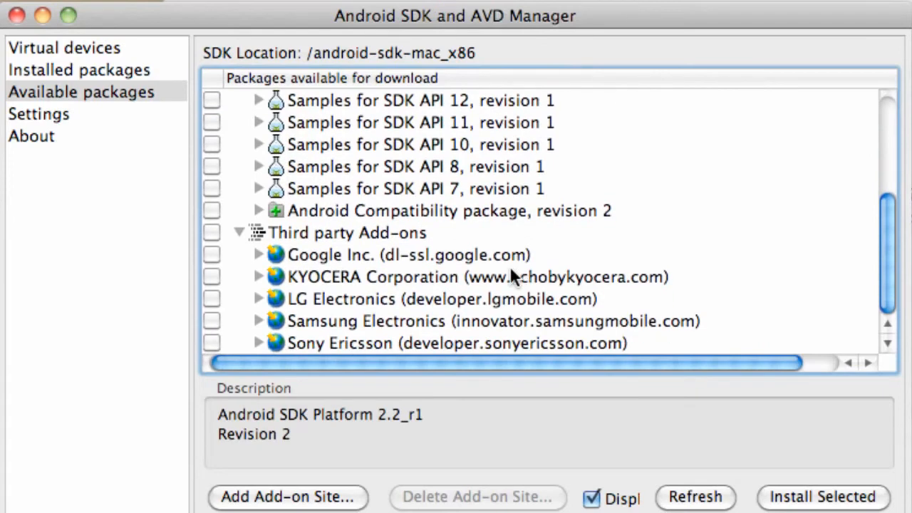
click(254, 255)
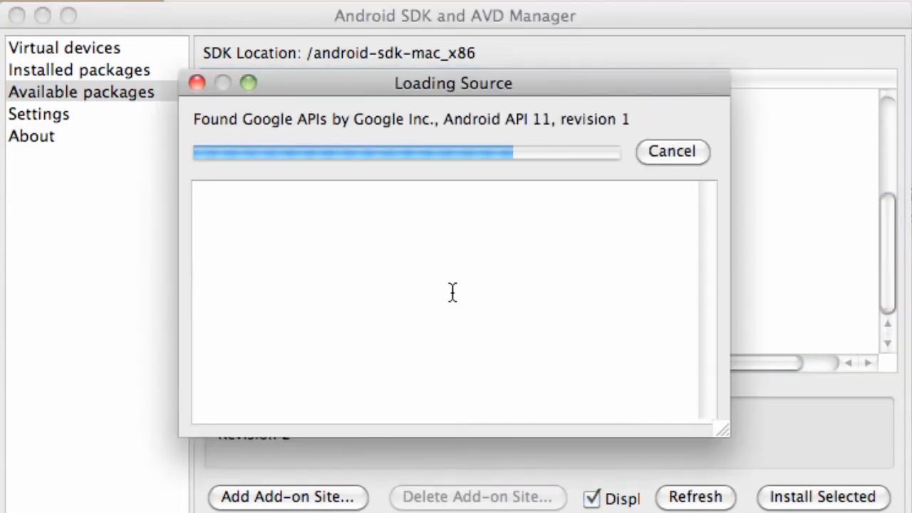
scroll(452, 290, down, 4)
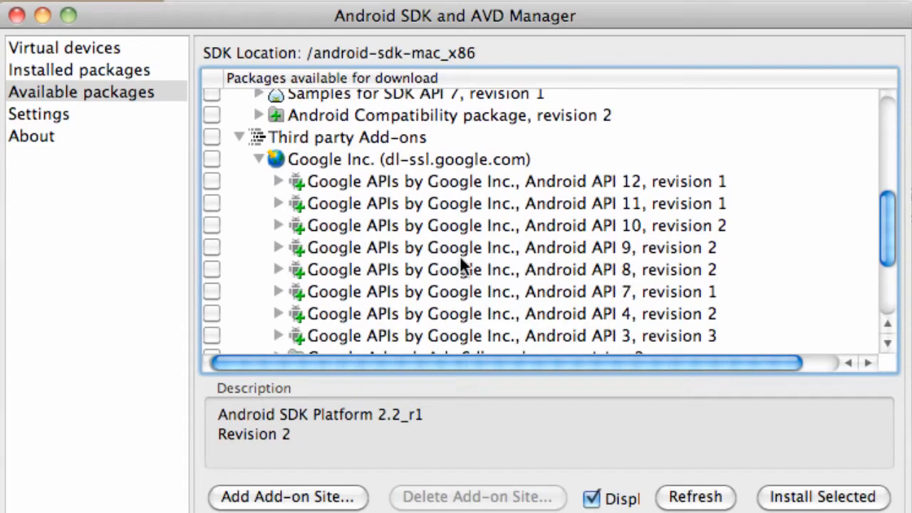
click(212, 268)
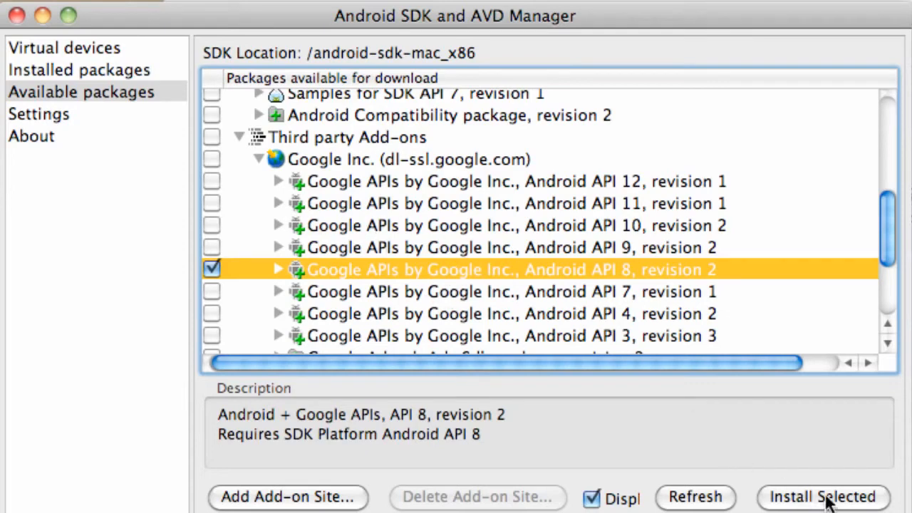
Install the selected packages, accepting all licences, and agree to restart ADB
click(826, 498)
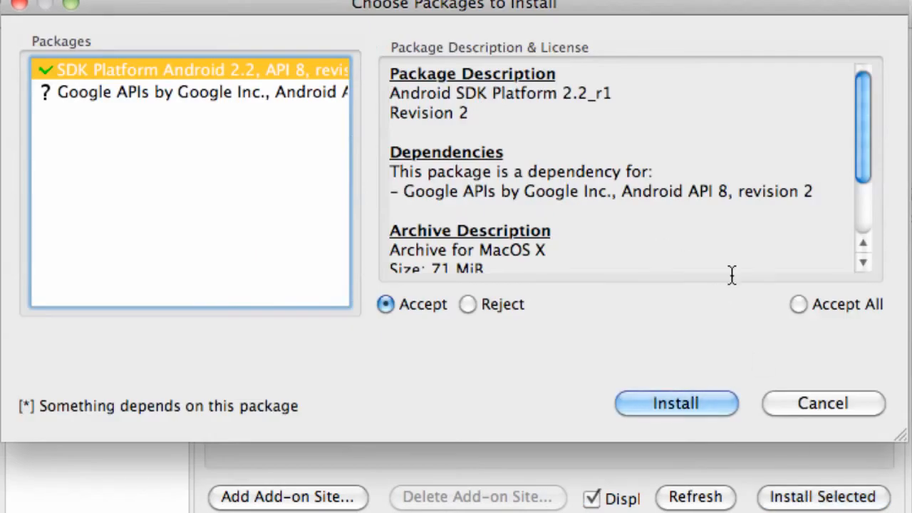
click(796, 303)
click(682, 402)
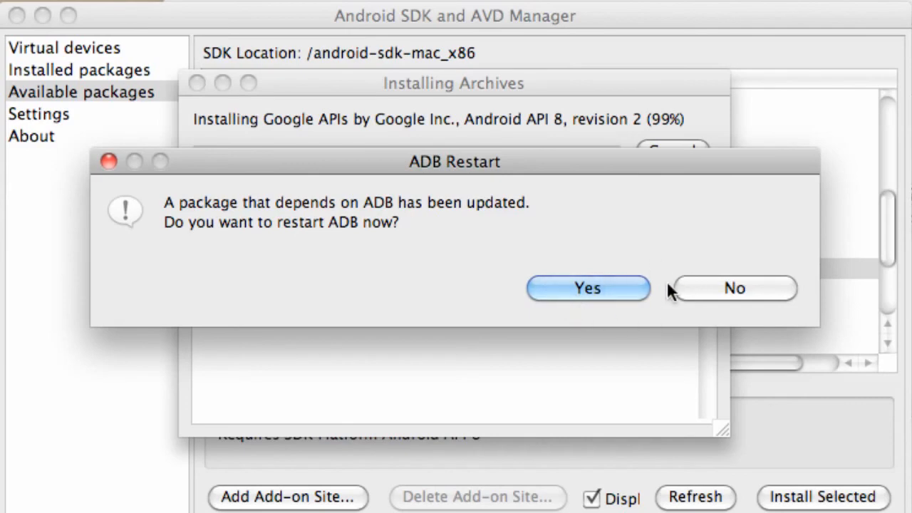
click(557, 289)
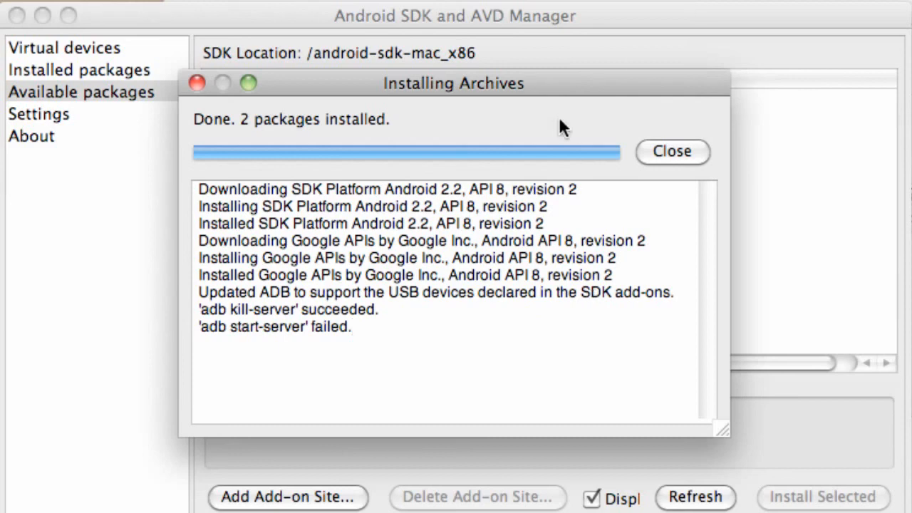
Dismiss the finished archive installation log and display the list of installed packages
click(676, 157)
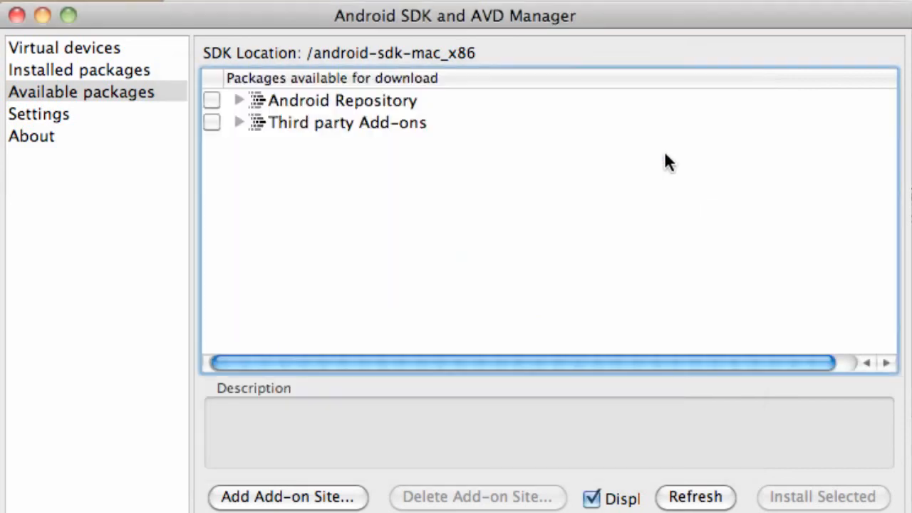
click(90, 72)
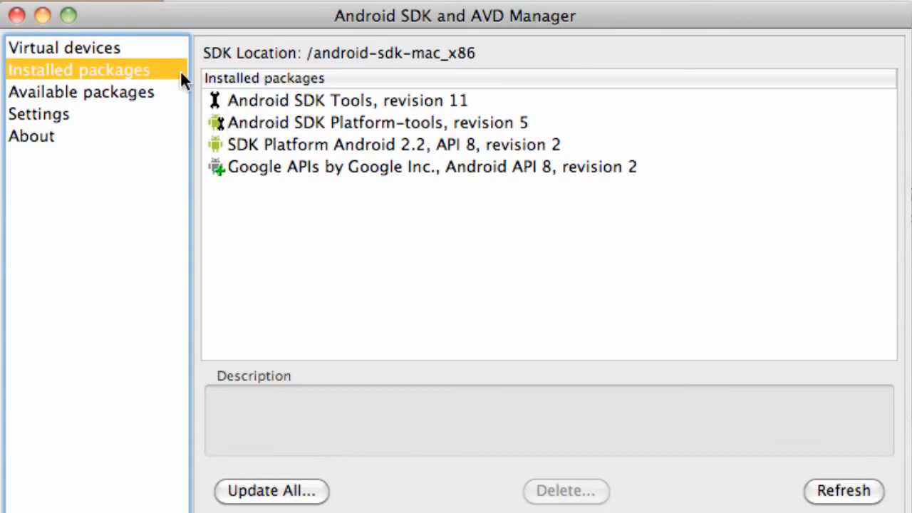
Start a new Android virtual device named droidX with Android 2.2 - API Level 8 as its target
click(100, 50)
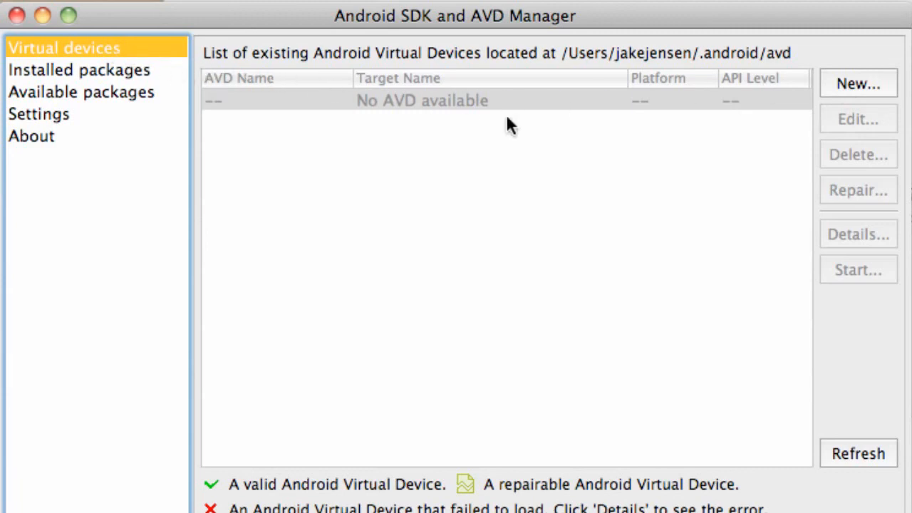
click(876, 84)
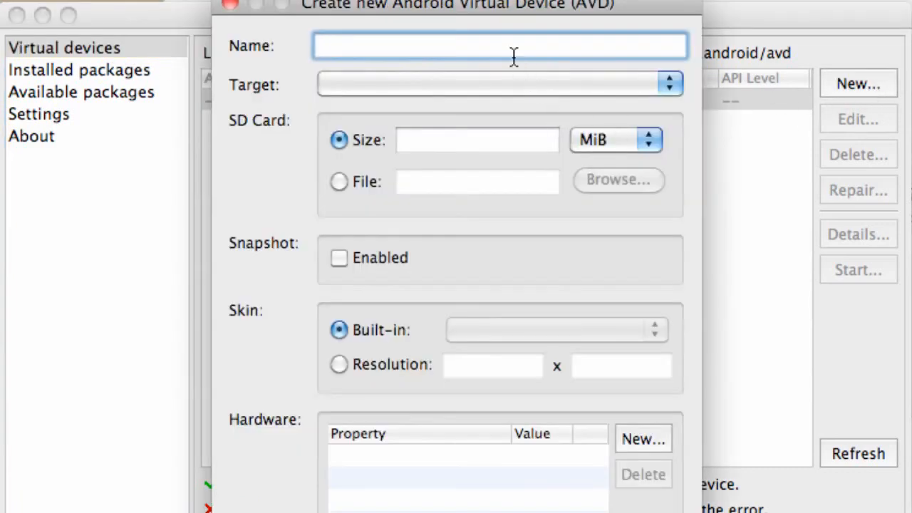
text(droid)
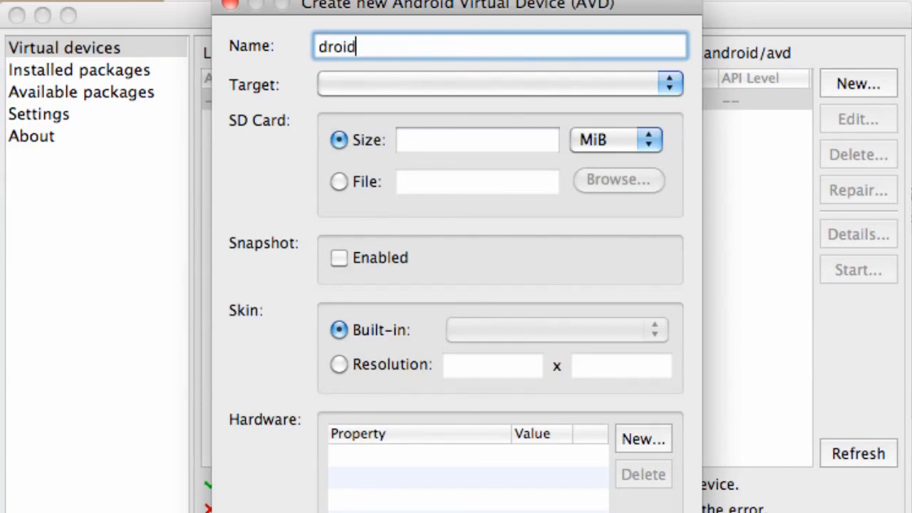
text(X)
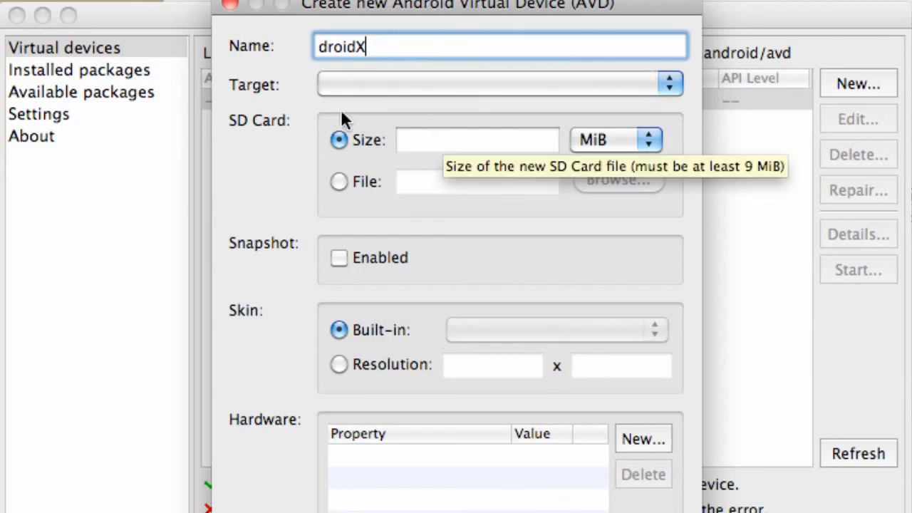
click(359, 87)
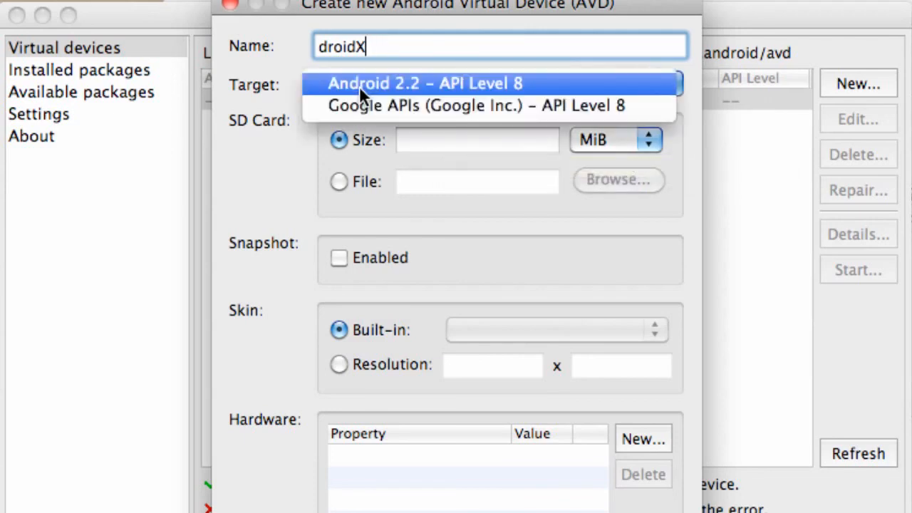
click(401, 84)
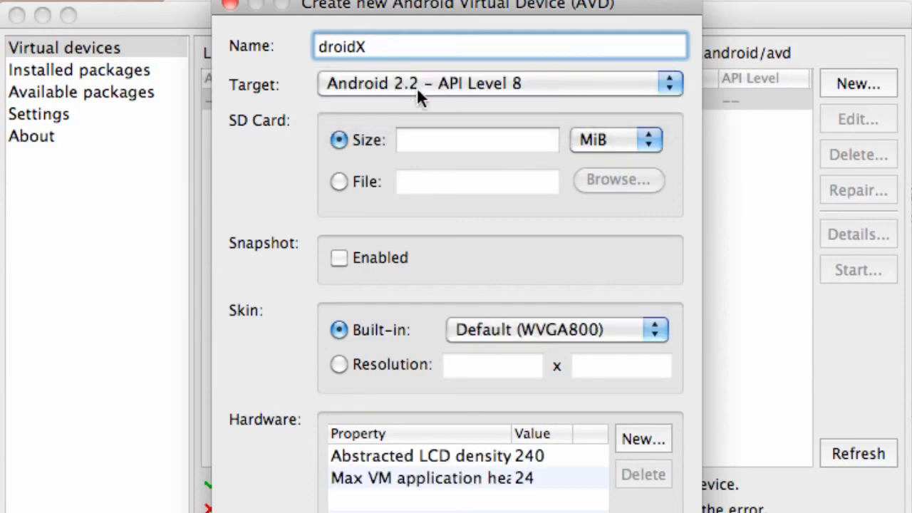
Set the virtual device's SD card size to 100 MiB, create the AVD and acknowledge the creation result
click(468, 142)
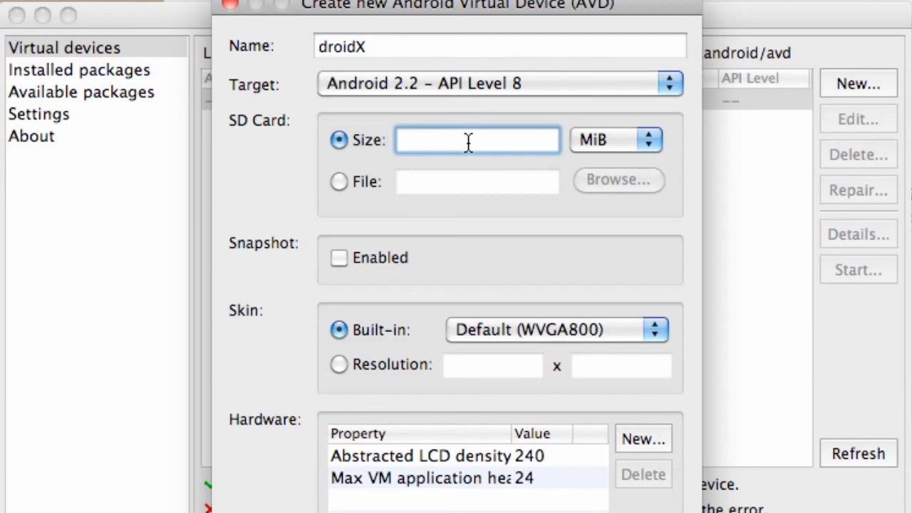
text(100)
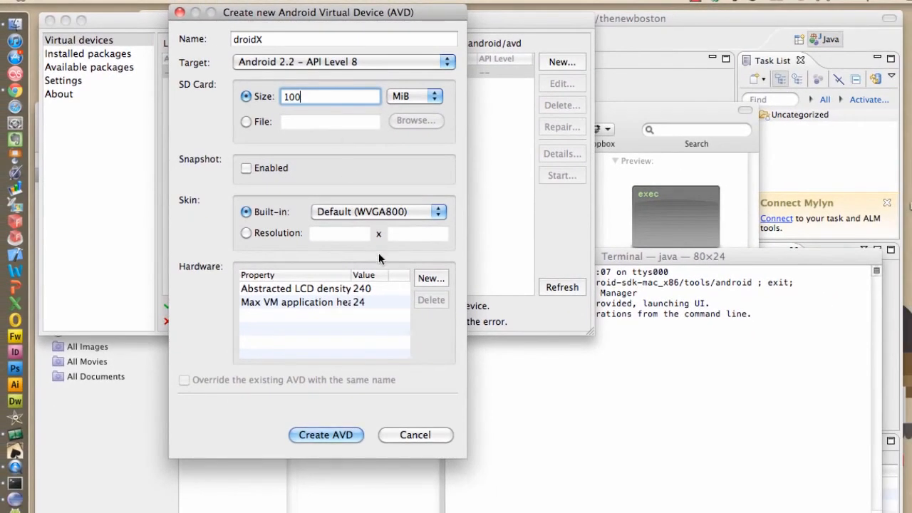
click(335, 438)
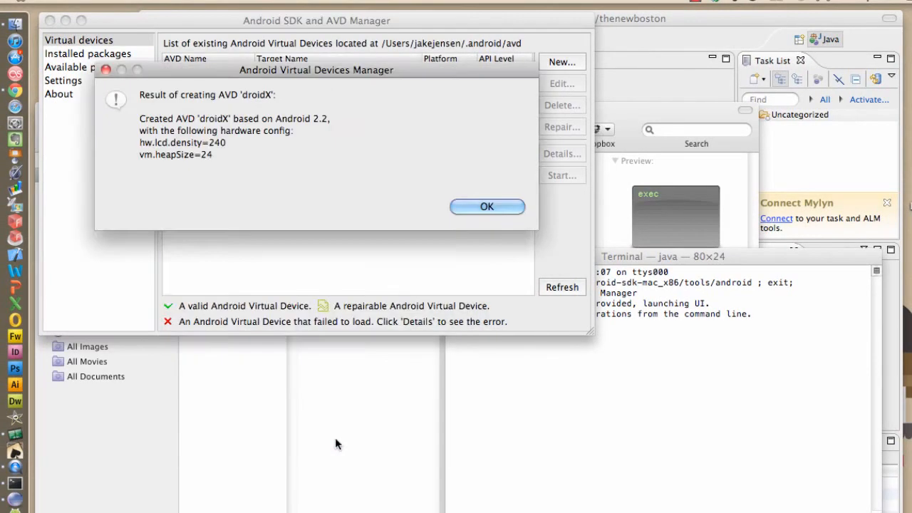
click(335, 499)
click(331, 72)
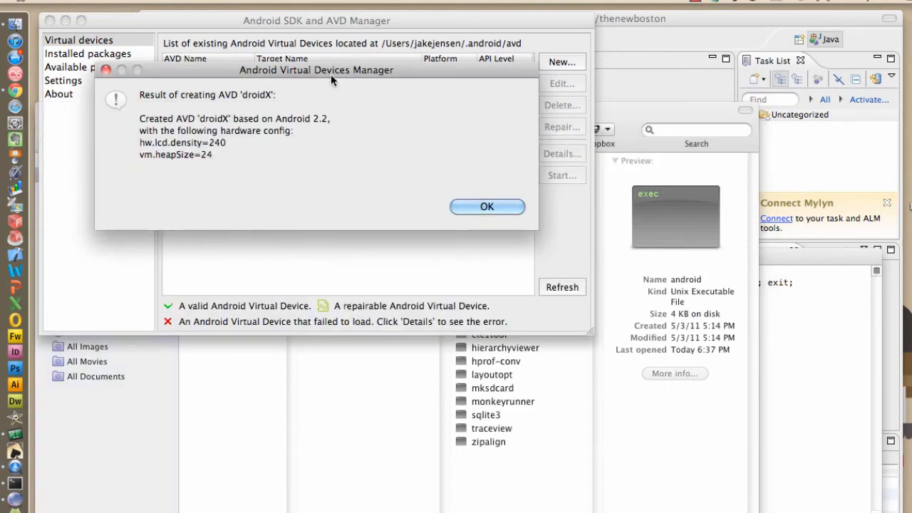
click(487, 206)
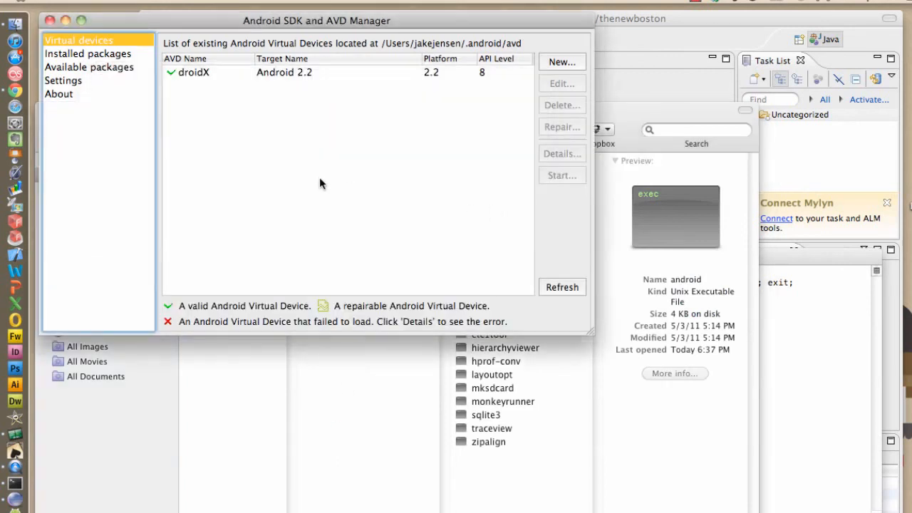